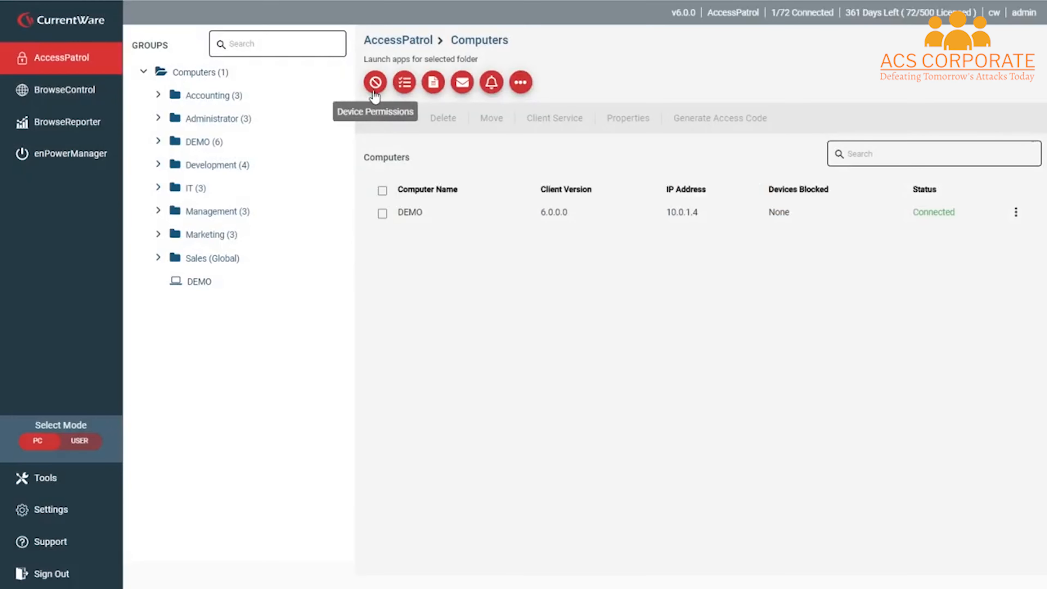
Step: Open AccessPatrol's Device Permissions, then run a report with the Employee Productivity profile
{"action": "left_click", "coordinate": [376, 83]}
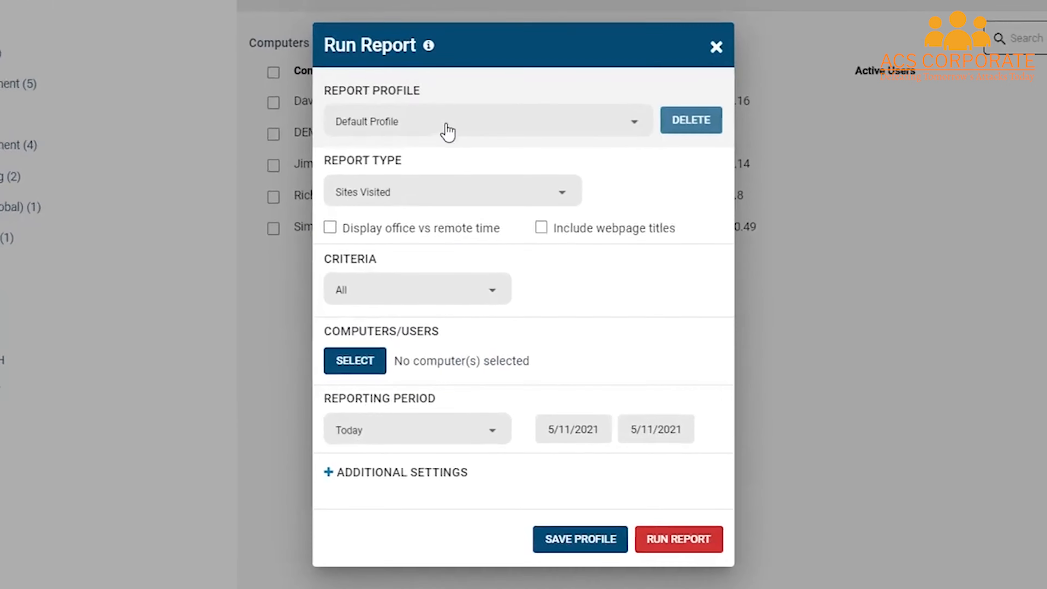
{"action": "left_click", "coordinate": [444, 126]}
{"action": "left_click", "coordinate": [467, 268]}
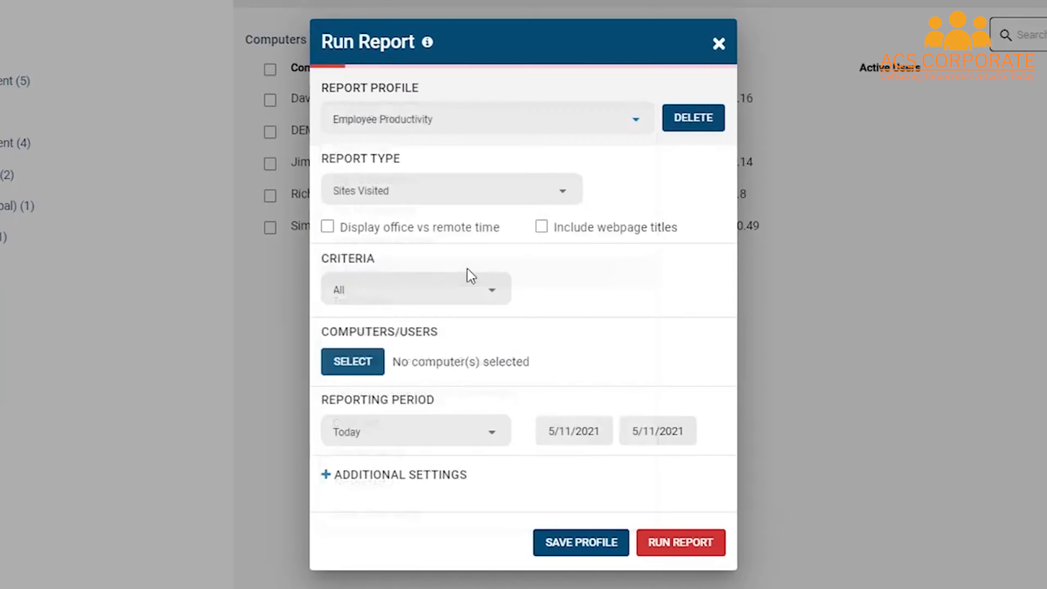
{"action": "left_click", "coordinate": [696, 547]}
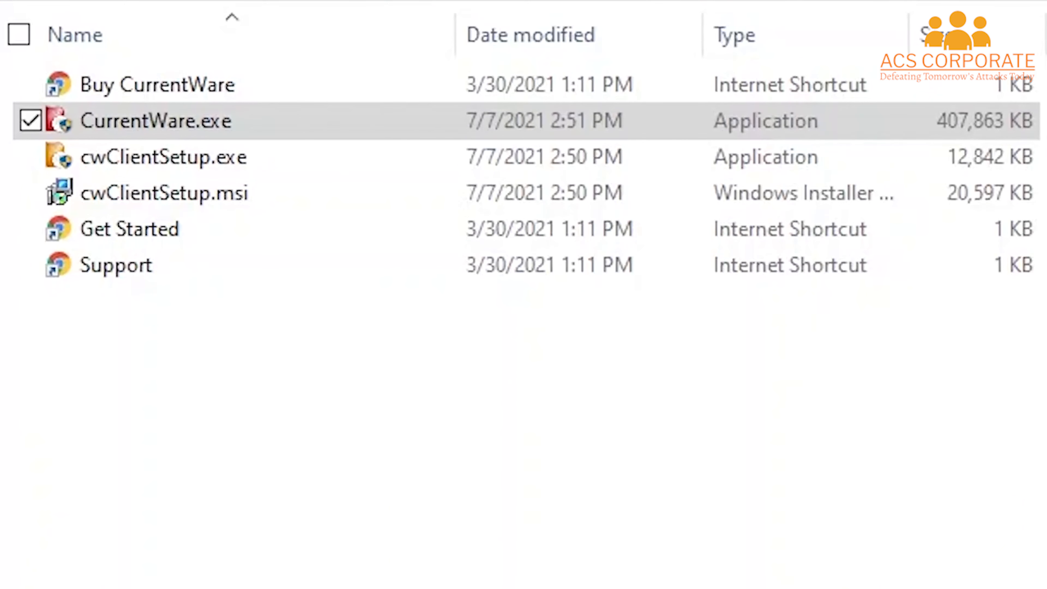
Step: Load currentware.com/download in the browser's address bar
{"action": "type", "text": "currentware.com"}
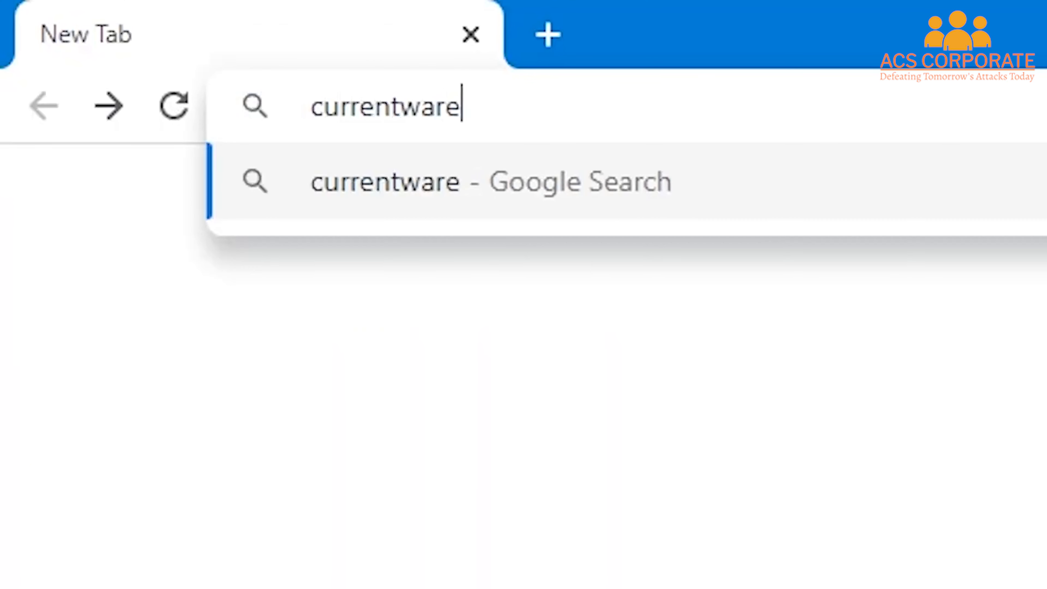
{"action": "type", "text": "/download"}
{"action": "key", "text": "Return"}
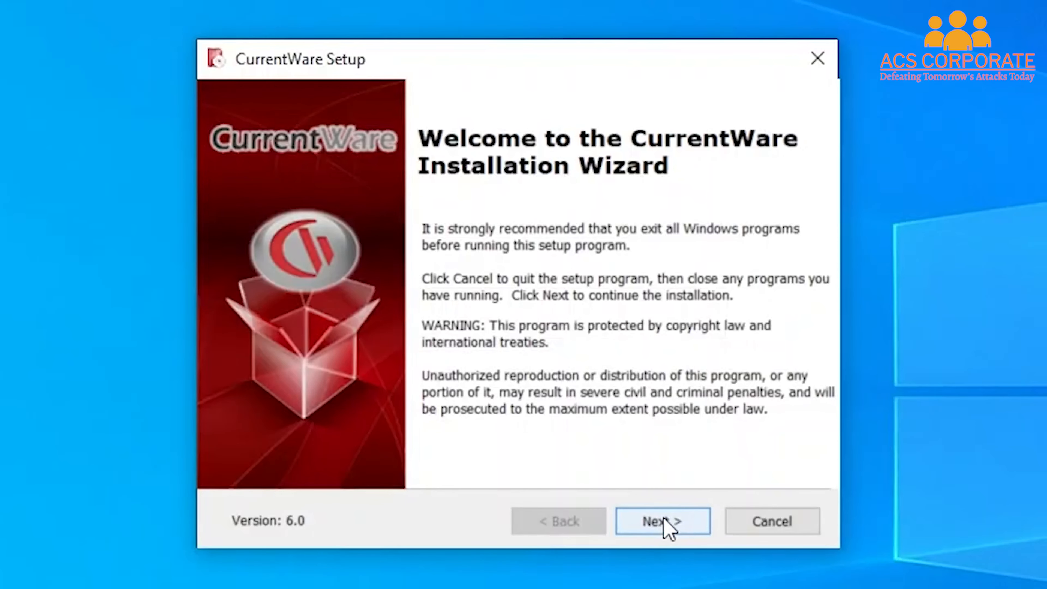
Step: Accept the license and install CurrentWare Console and Server with all four solutions
{"action": "left_click", "coordinate": [664, 521]}
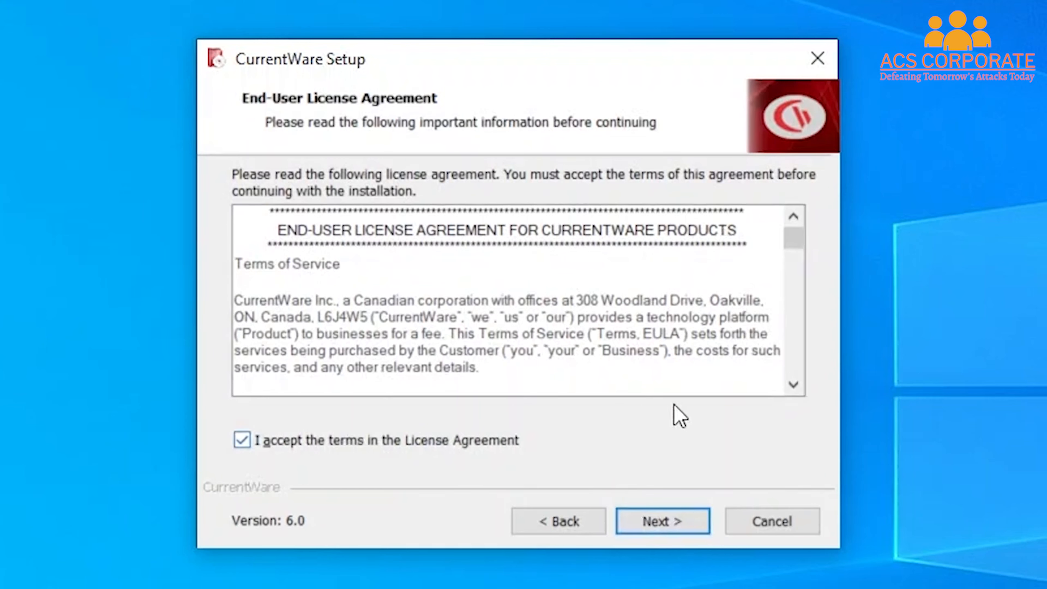
{"action": "left_click", "coordinate": [680, 532]}
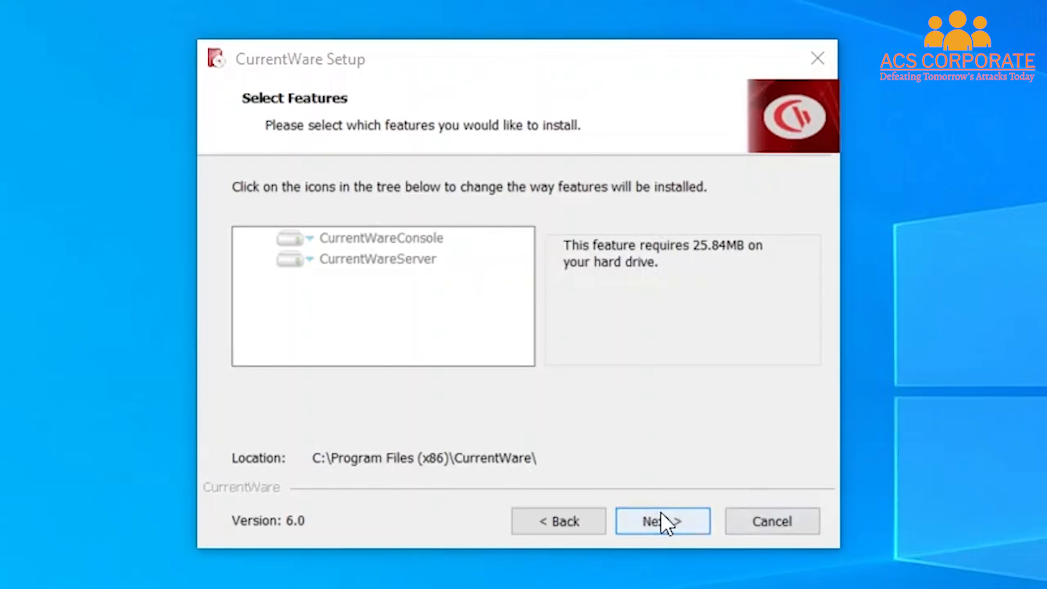
{"action": "left_click", "coordinate": [661, 521]}
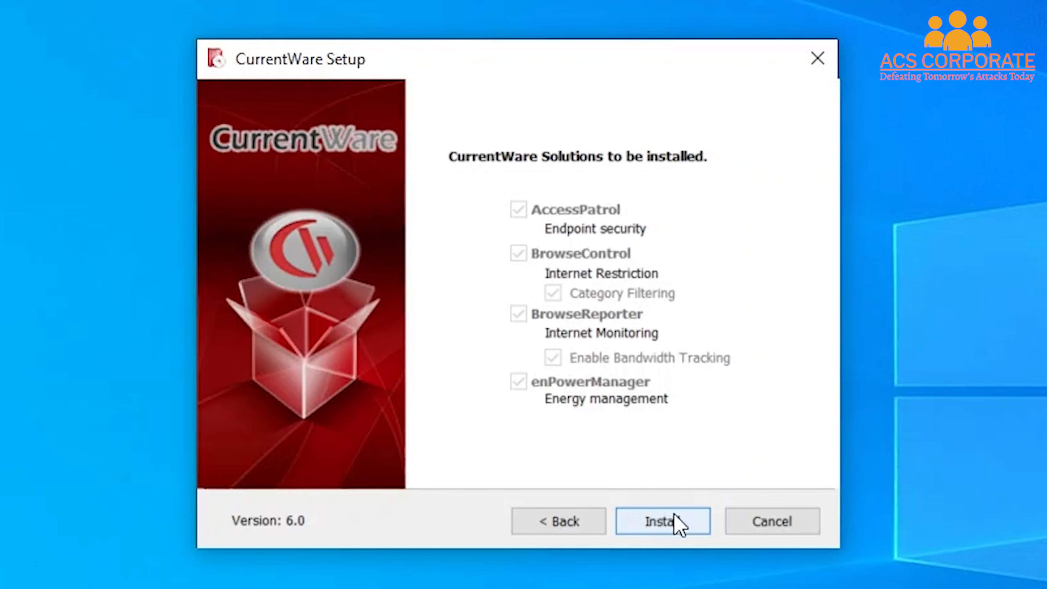
{"action": "left_click", "coordinate": [683, 526]}
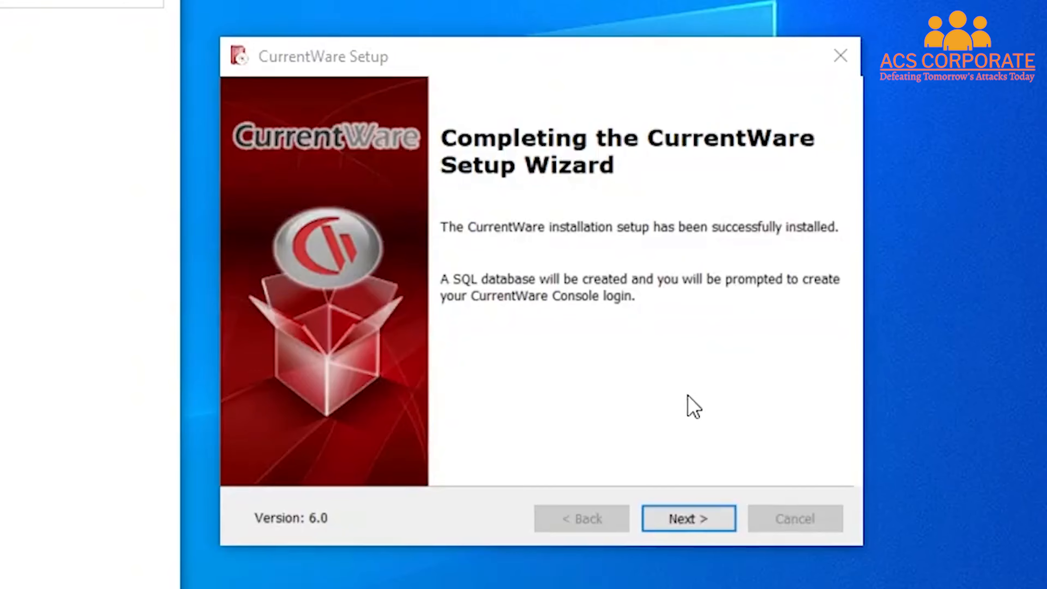
Step: Create the administrator operator account, entering its username and a matching confirmed password
{"action": "left_click", "coordinate": [689, 518]}
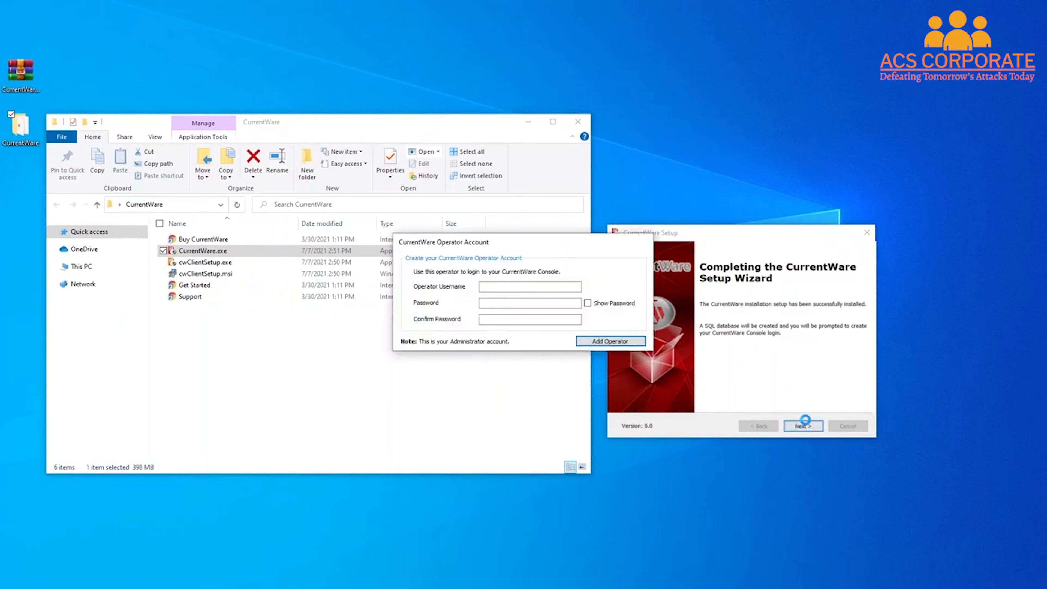
{"action": "left_click", "coordinate": [561, 287]}
{"action": "type", "text": "admin"}
{"action": "key", "text": "Tab"}
{"action": "type", "text": "a"}
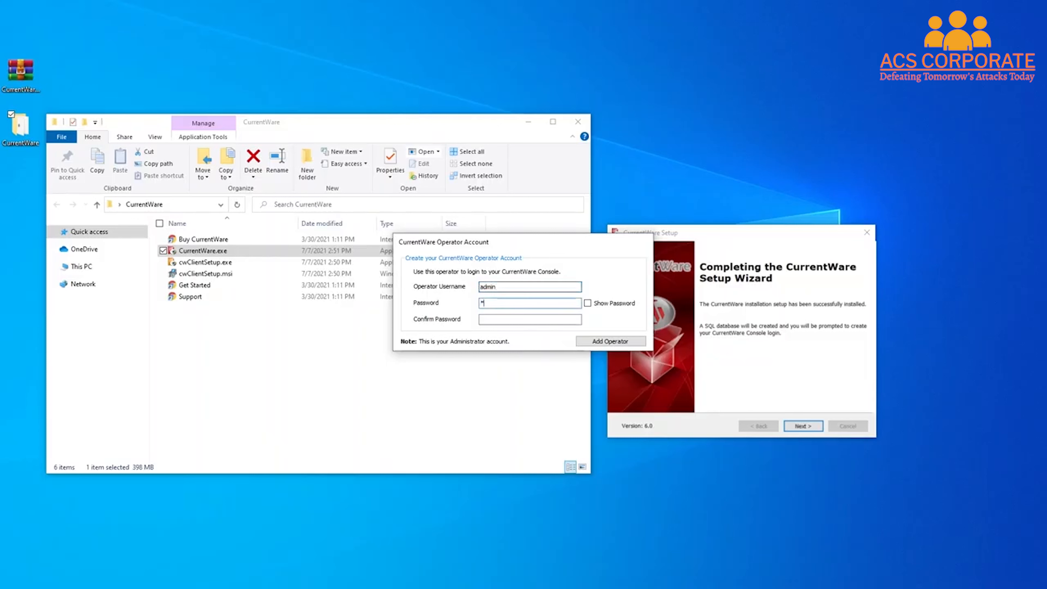
{"action": "type", "text": "dmin"}
{"action": "key", "text": "Tab"}
{"action": "type", "text": "admin"}
{"action": "left_click", "coordinate": [602, 341]}
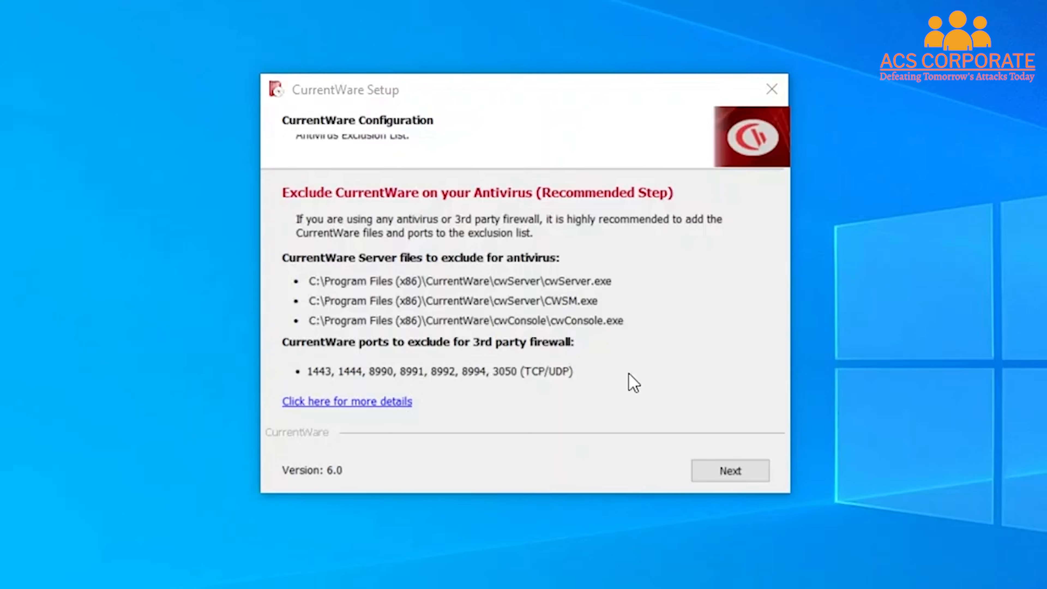
Step: Pass the antivirus exclusion page and finish setup with the console set to launch
{"action": "left_click", "coordinate": [757, 475]}
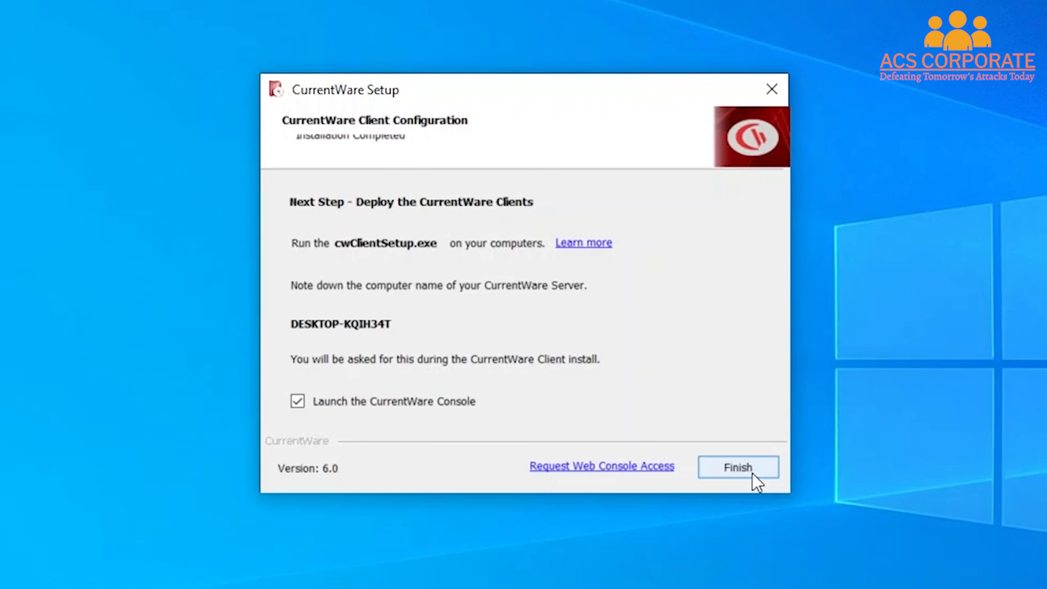
{"action": "left_click", "coordinate": [752, 473]}
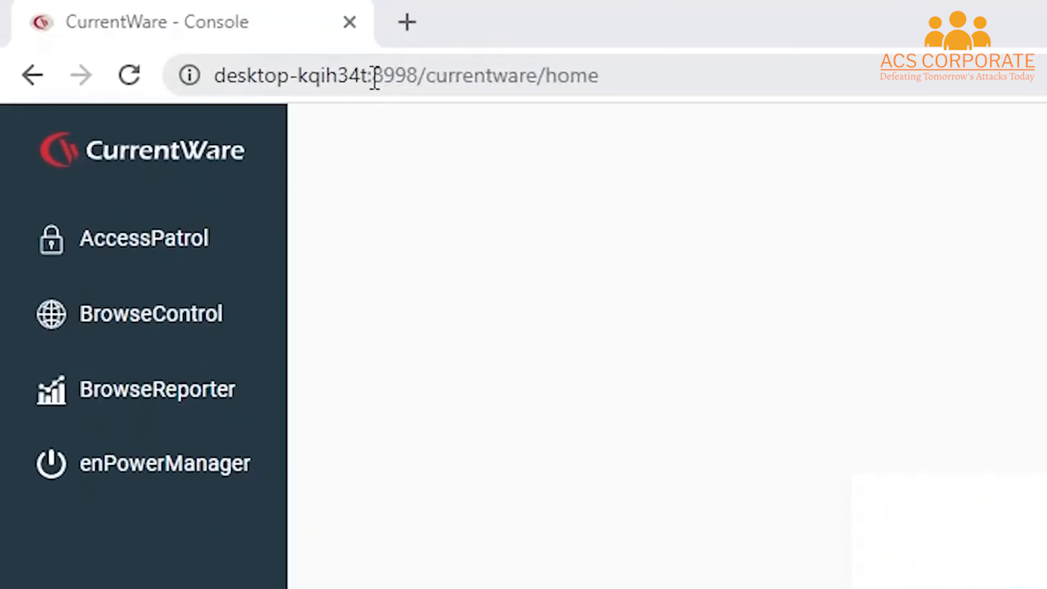
Step: Select the server host name desktop-kqih34t in the web console's address
{"action": "left_click", "coordinate": [375, 76]}
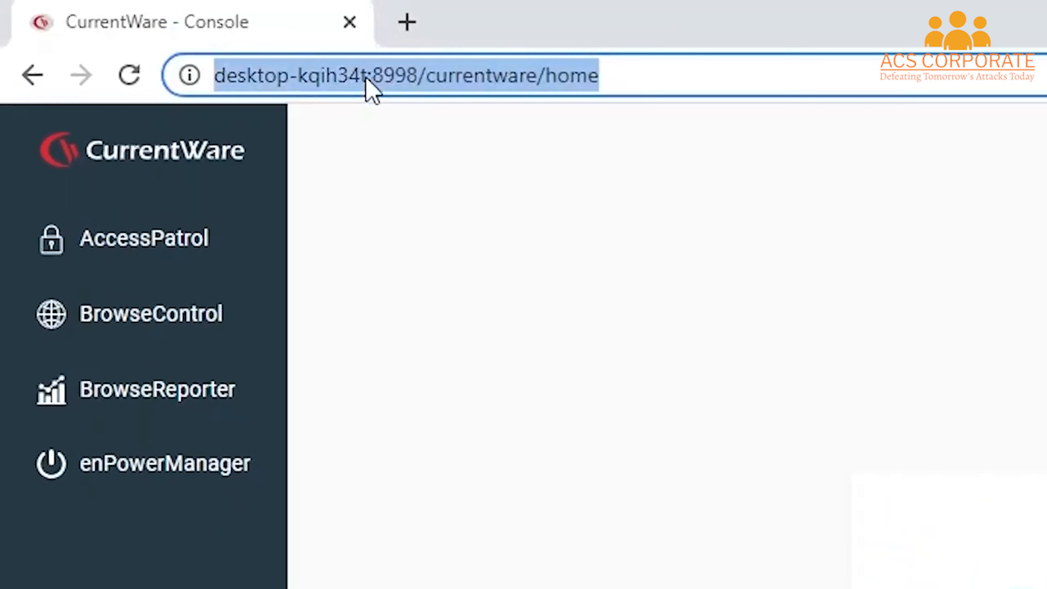
{"action": "left_click_drag", "start_coordinate": [363, 75], "coordinate": [187, 91]}
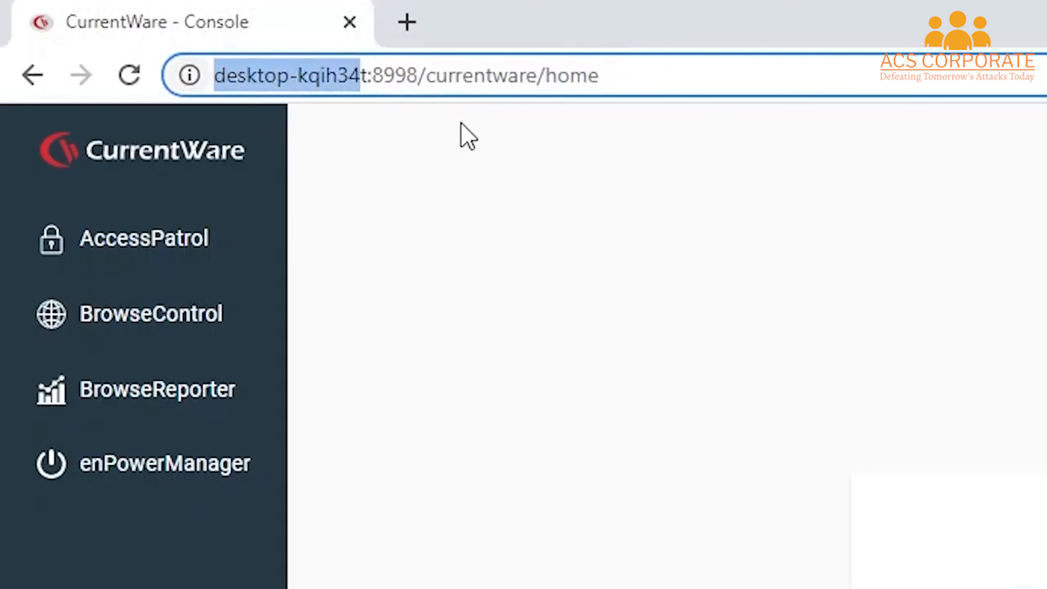
{"action": "left_click", "coordinate": [679, 80]}
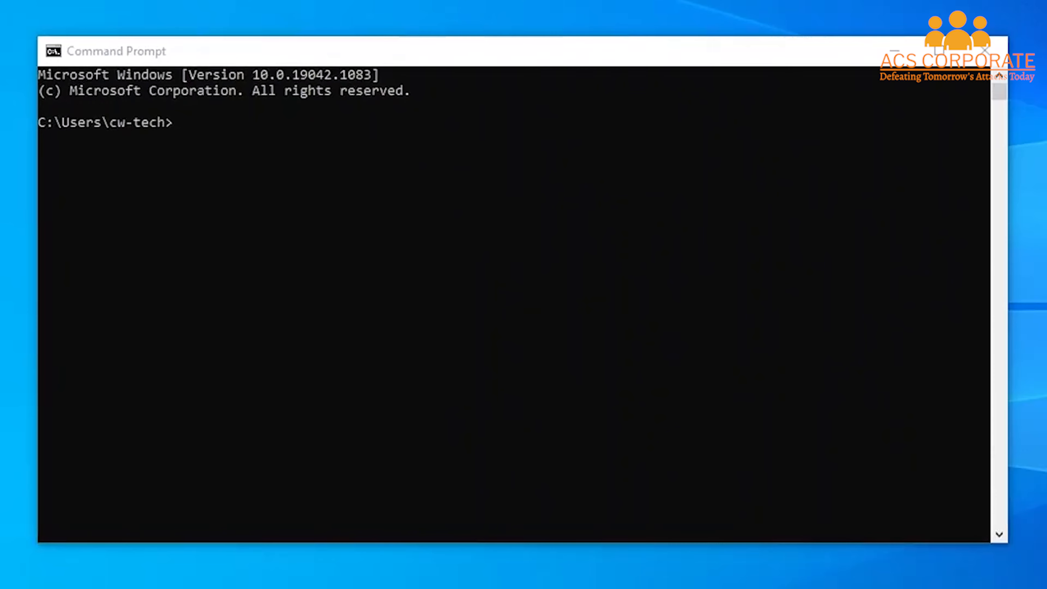
Step: Run hostname in Command Prompt to display the computer name desktop-kqih34t
{"action": "left_click", "coordinate": [619, 136]}
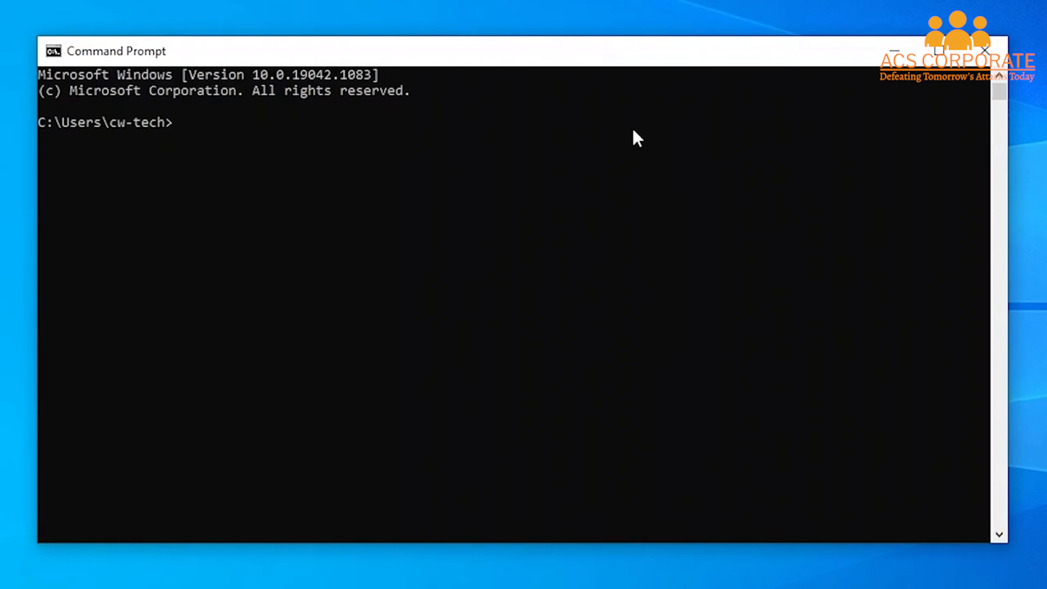
{"action": "type", "text": "hostname"}
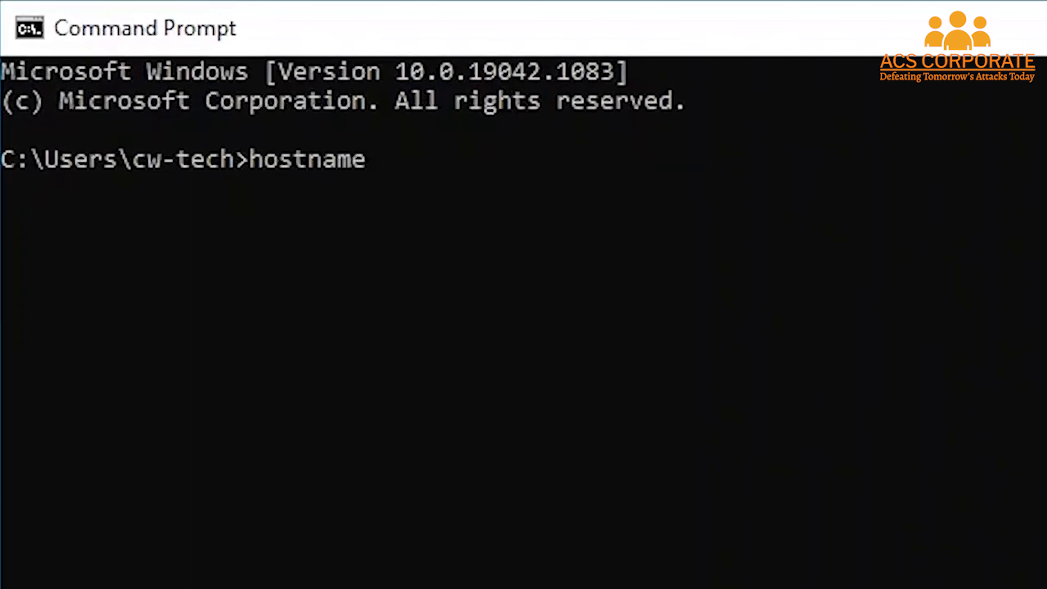
{"action": "key", "text": "Return"}
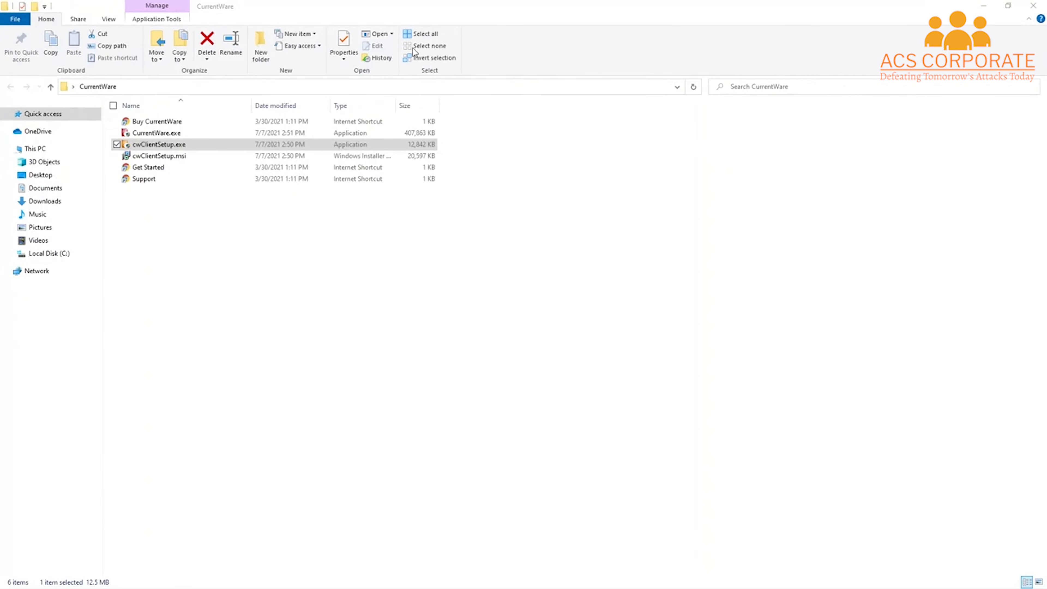
Step: Run cwClientSetup.exe and install the client with the pasted host name as CurrentWare Server
{"action": "left_click", "coordinate": [202, 141]}
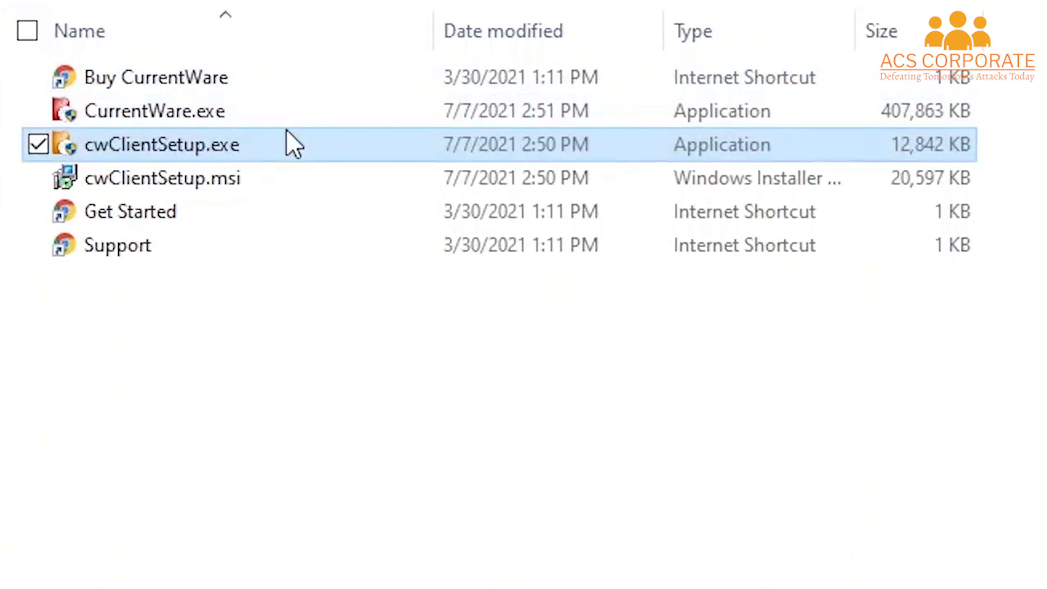
{"action": "double_click", "coordinate": [292, 144]}
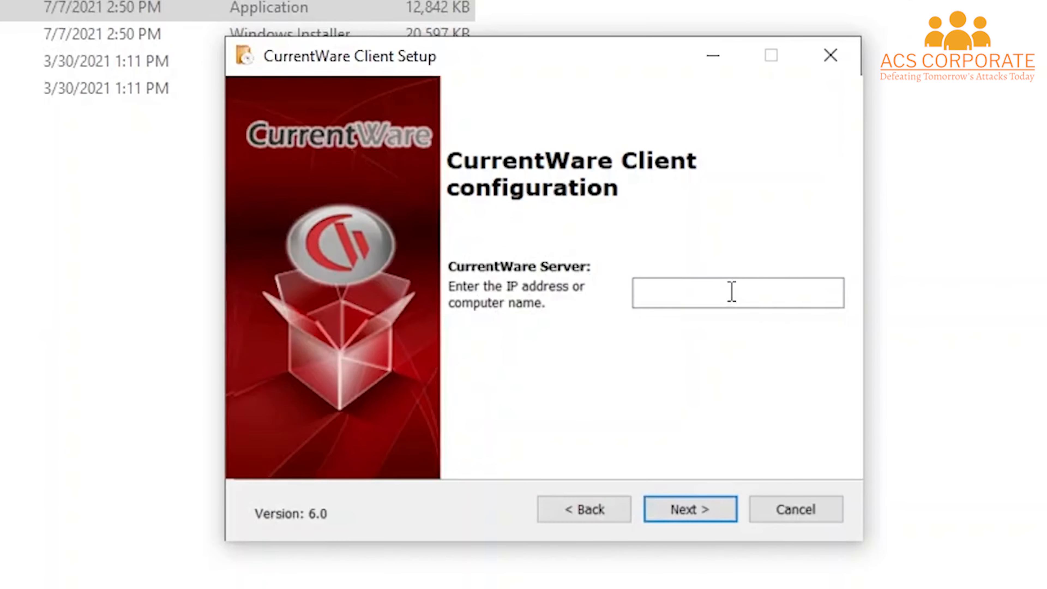
{"action": "right_click", "coordinate": [729, 293]}
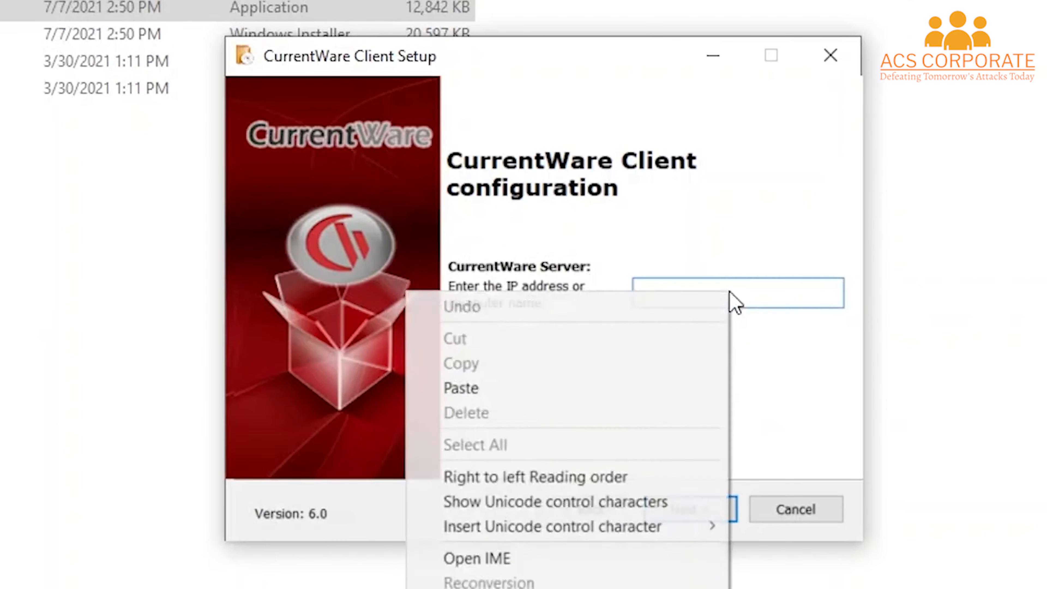
{"action": "left_click", "coordinate": [565, 389]}
{"action": "left_click", "coordinate": [722, 510]}
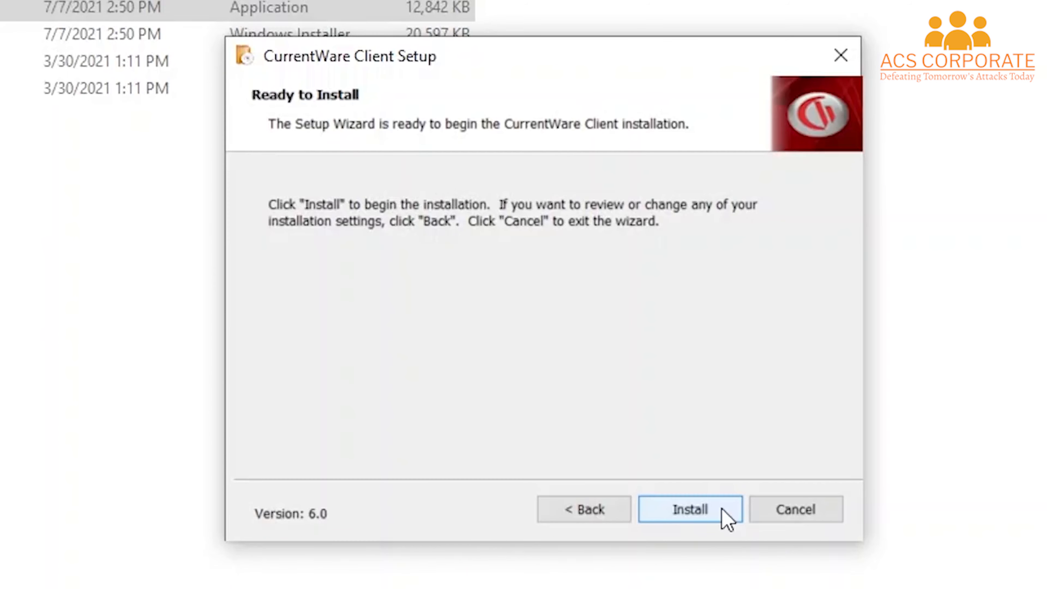
{"action": "left_click", "coordinate": [723, 510]}
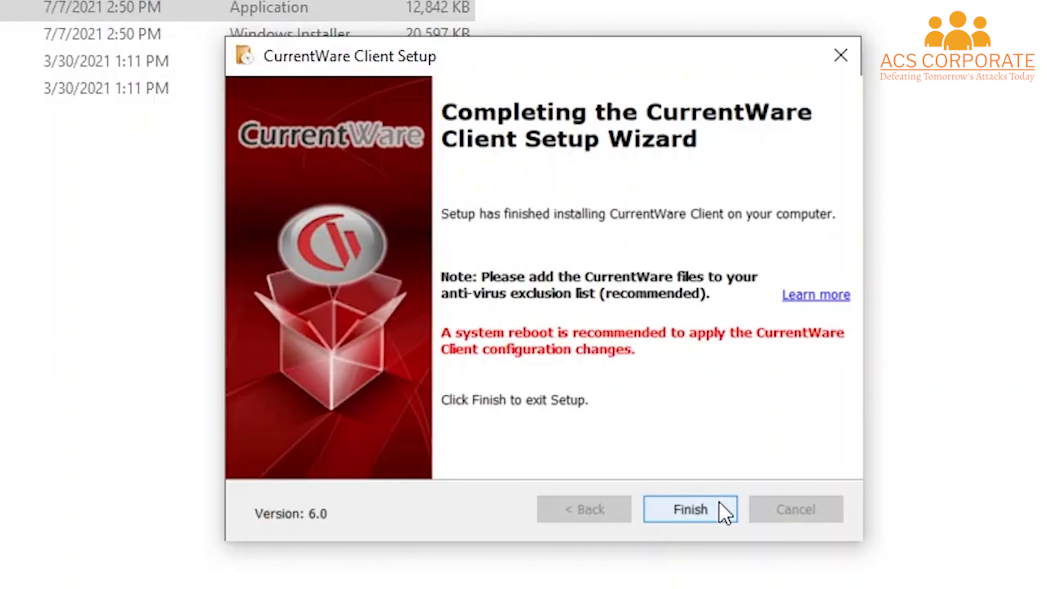
{"action": "left_click", "coordinate": [689, 510]}
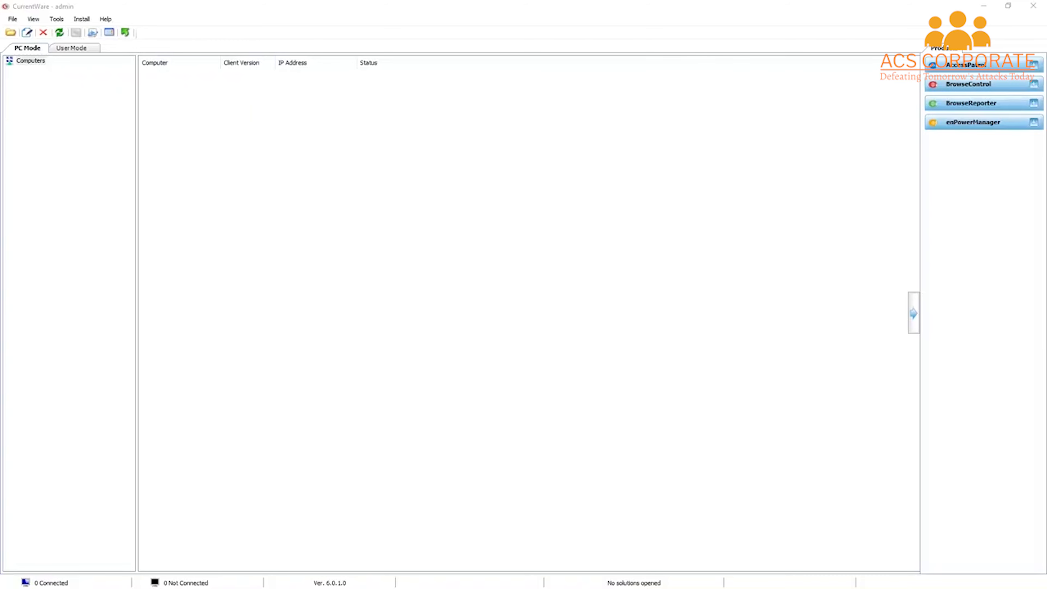
Step: Start a Remote Client Install keeping the default installer and server DESKTOP-KQIH34T
{"action": "left_click", "coordinate": [81, 20]}
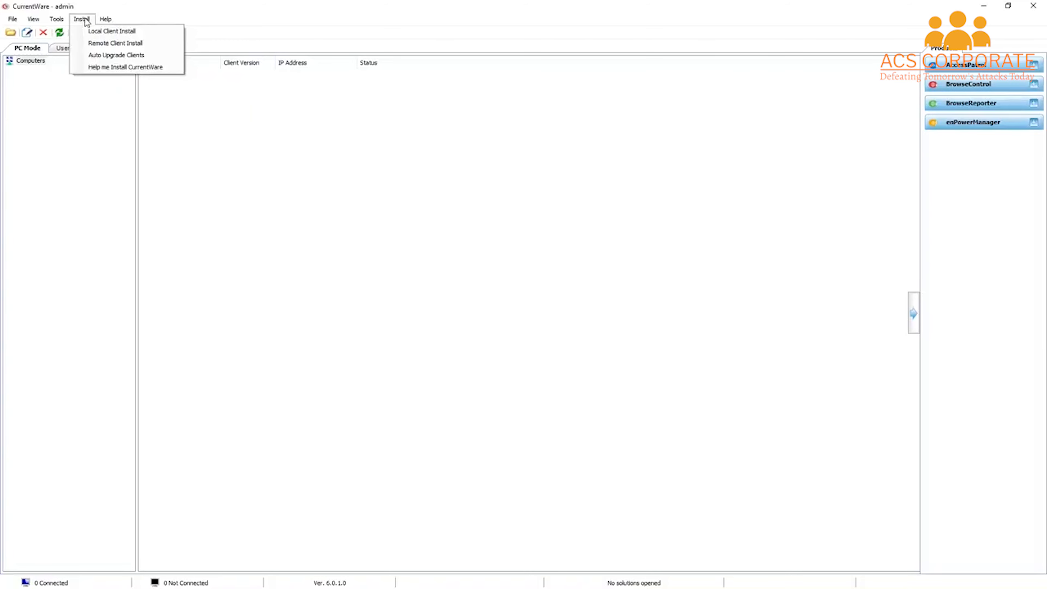
{"action": "left_click", "coordinate": [97, 43]}
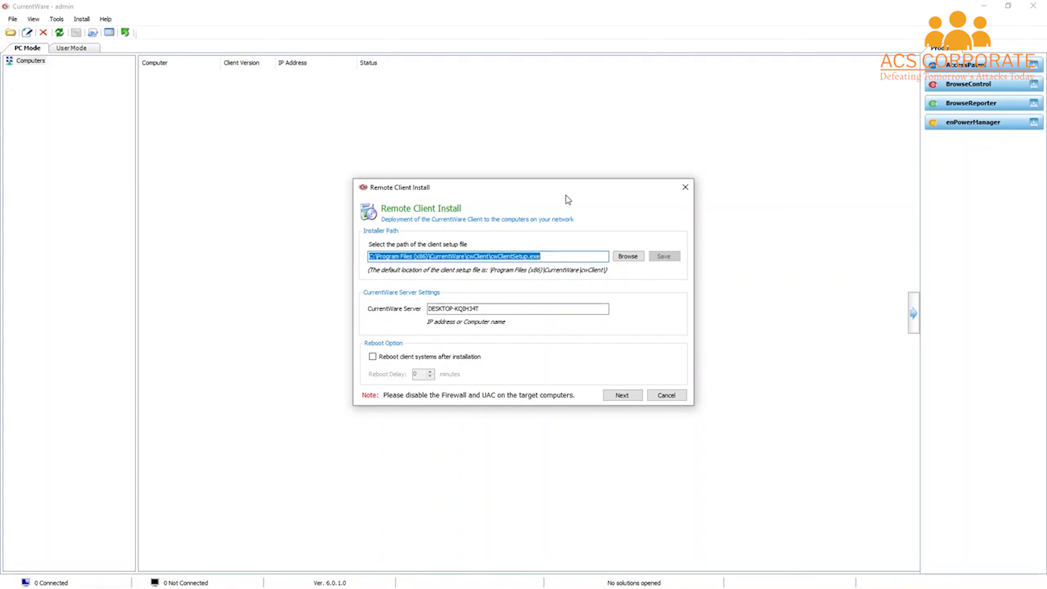
{"action": "left_click", "coordinate": [556, 310]}
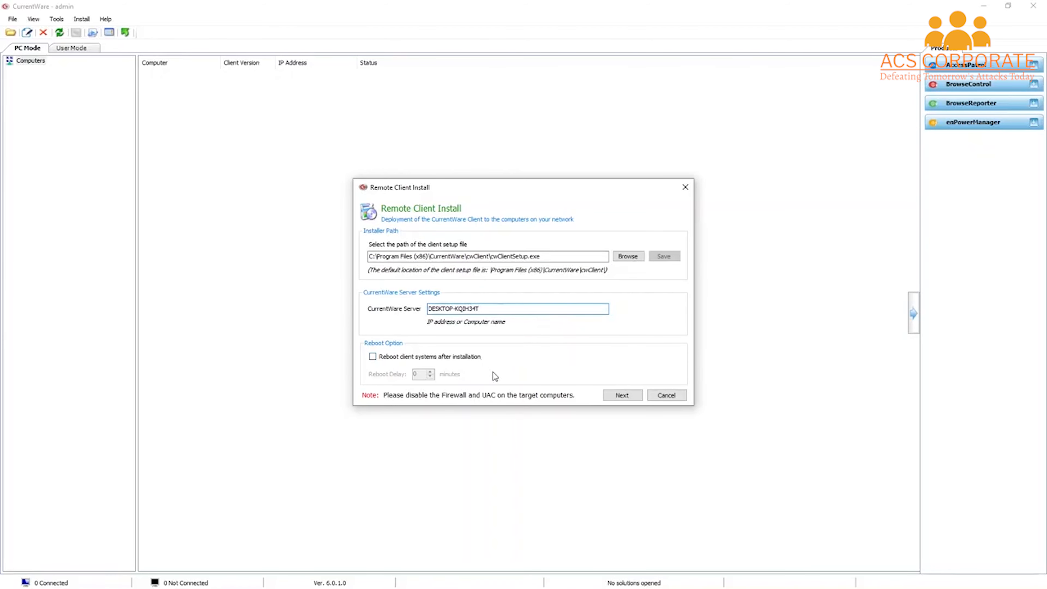
{"action": "left_click", "coordinate": [622, 395]}
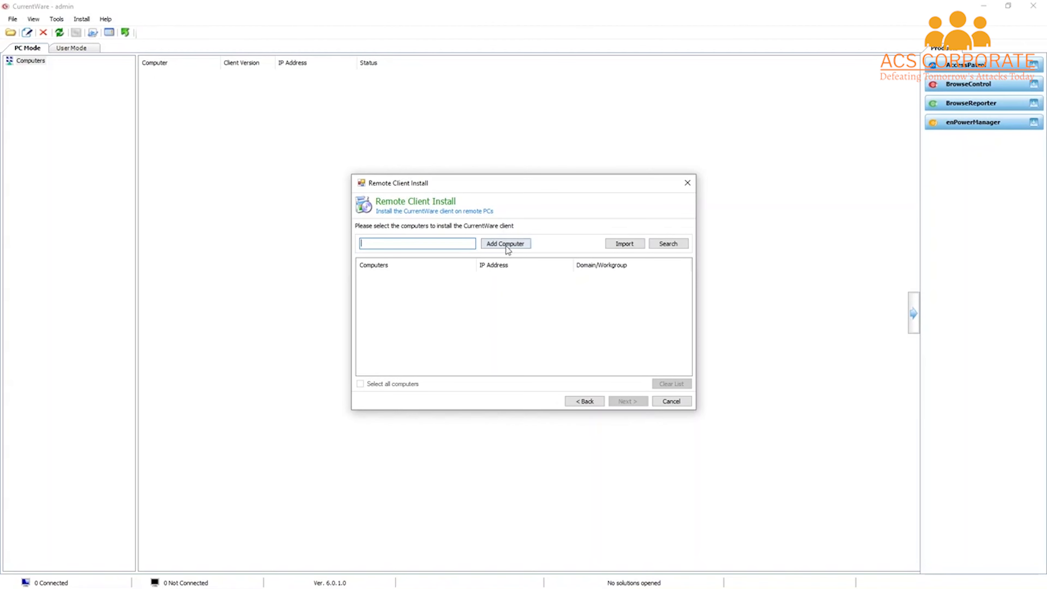
Step: Paste desktop-kqih34t into the computer field, add it as a target, and continue to credentials
{"action": "right_click", "coordinate": [439, 245]}
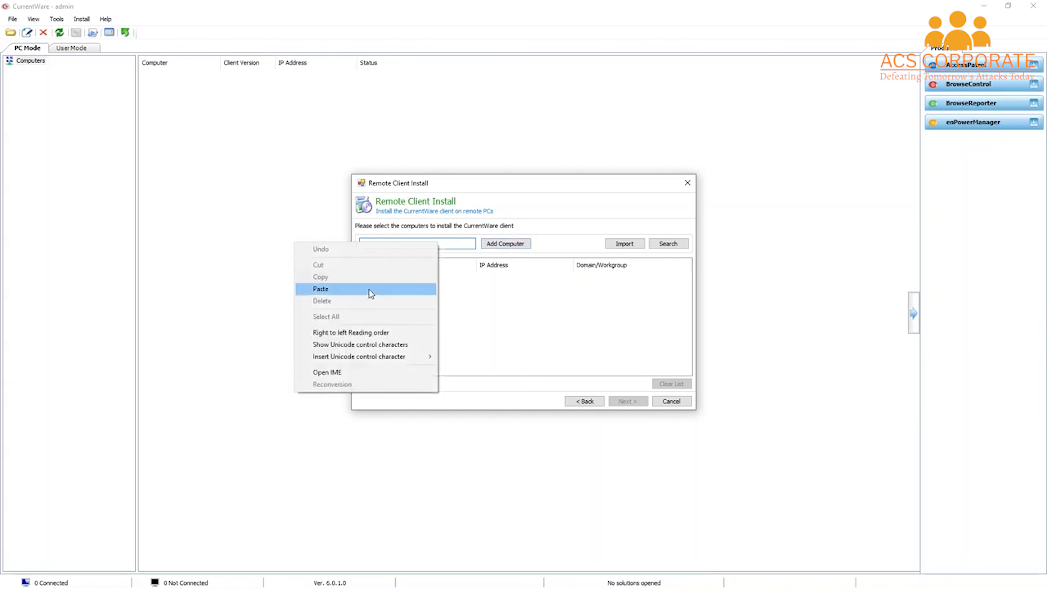
{"action": "left_click", "coordinate": [369, 289]}
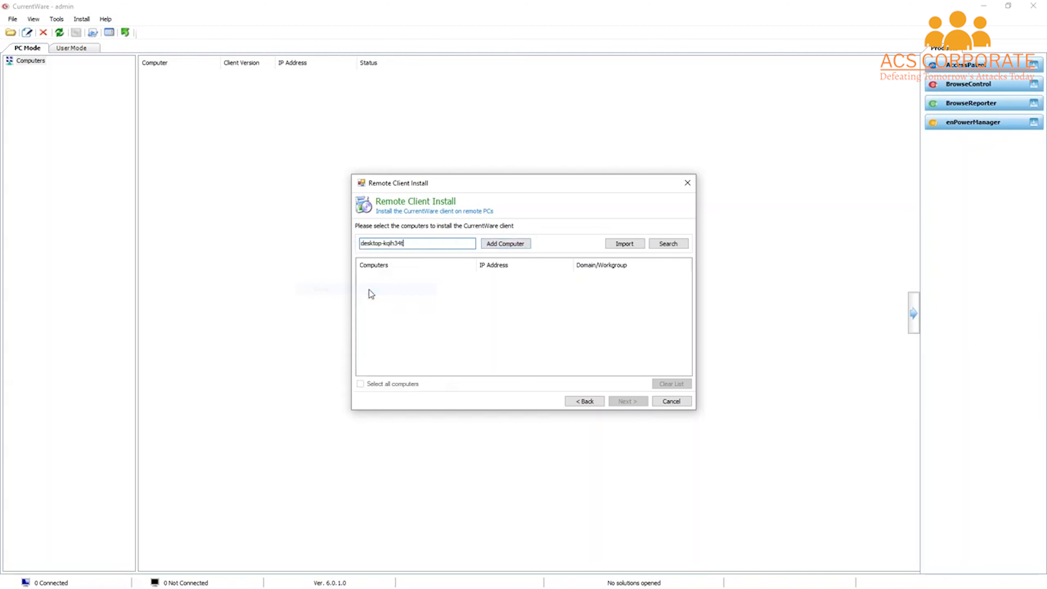
{"action": "left_click", "coordinate": [508, 244]}
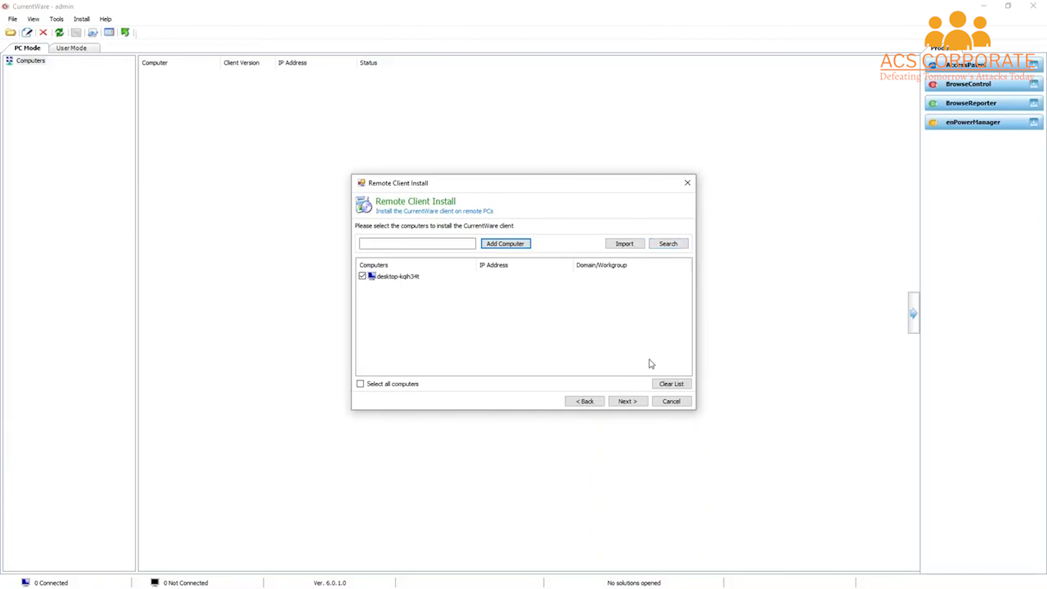
{"action": "left_click", "coordinate": [627, 400]}
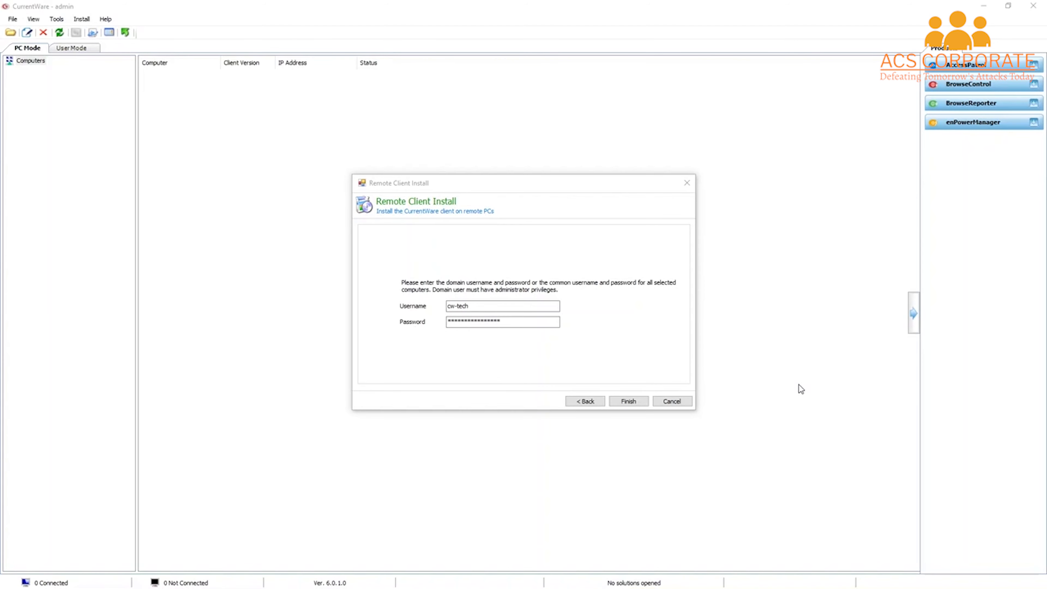
Step: Finish the Remote Client Install wizard so DESKTOP-KQIH34T begins installing the client software
{"action": "left_click", "coordinate": [629, 404]}
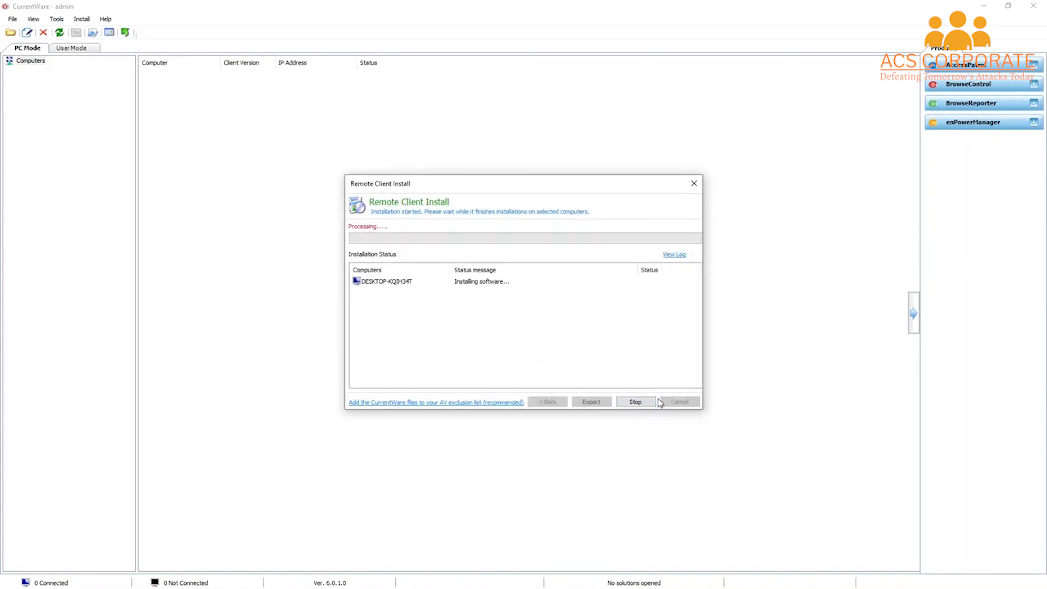